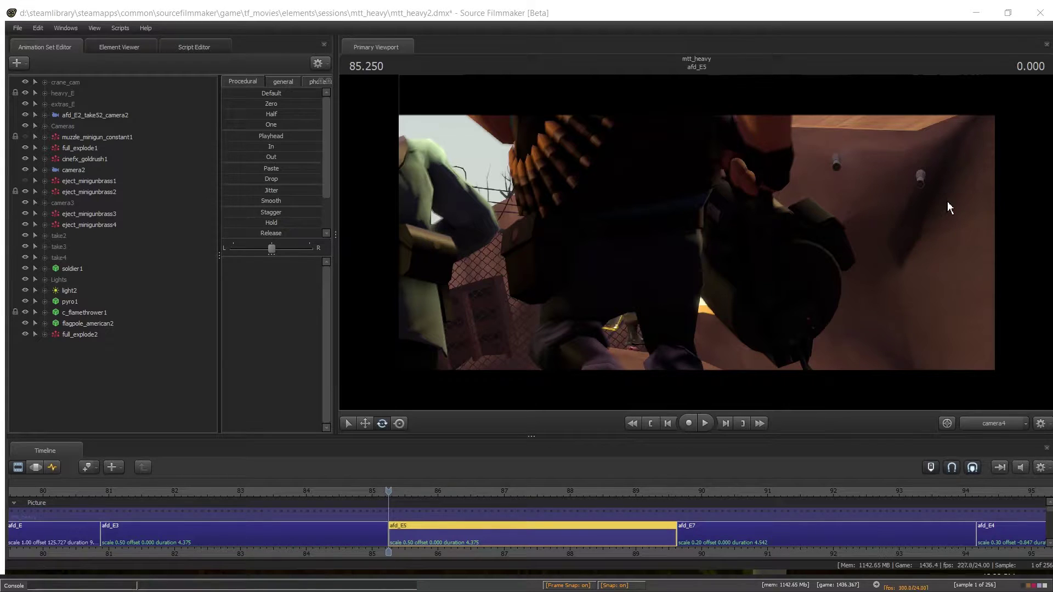
Play shot afd_E5 several times through camera4 to review the camera movement, returning to the shot's start
key(ctrl)
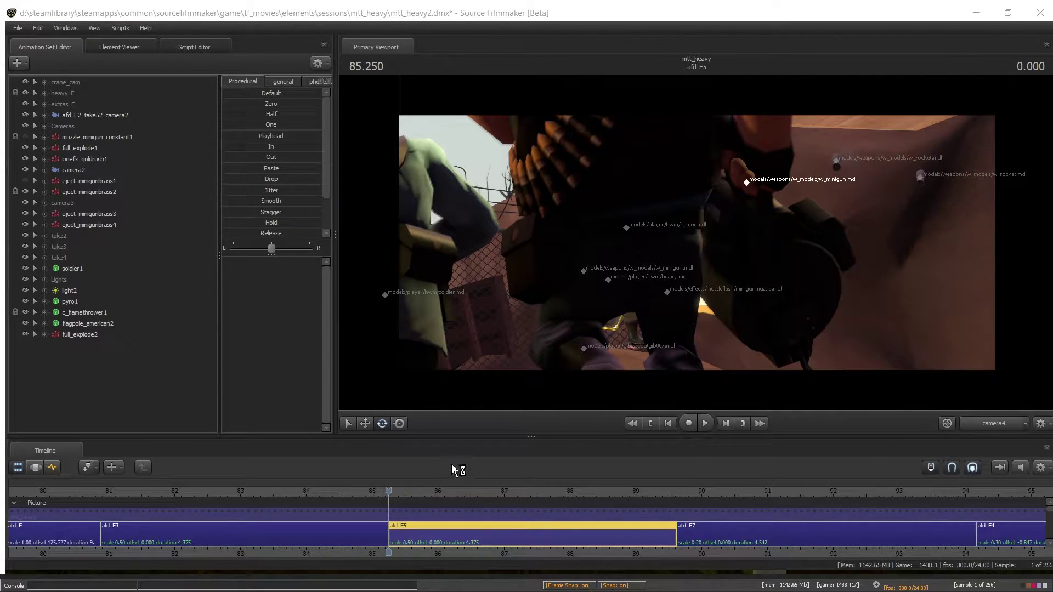
key(space)
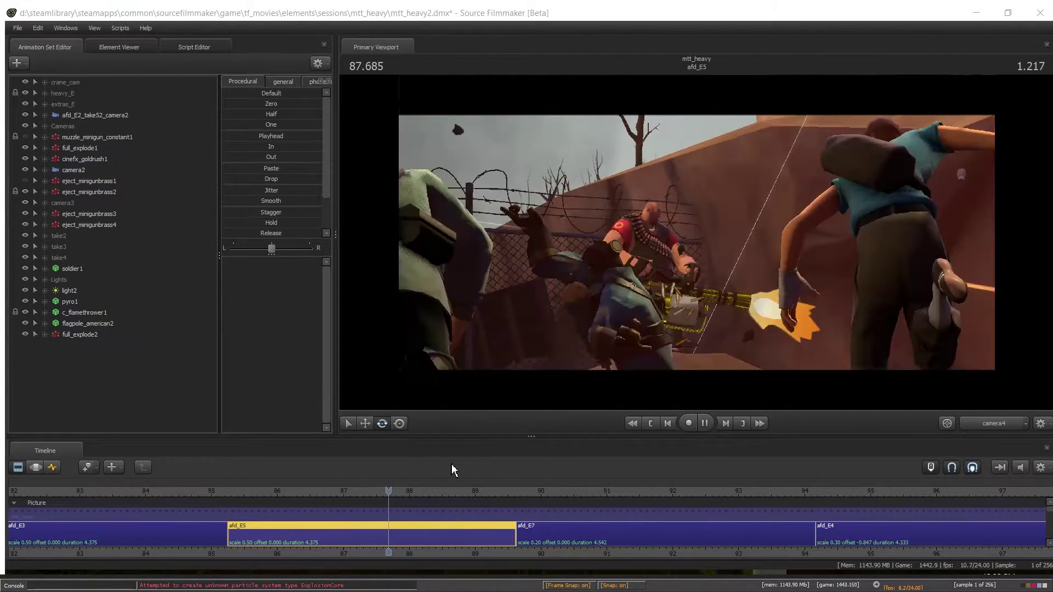
key(space)
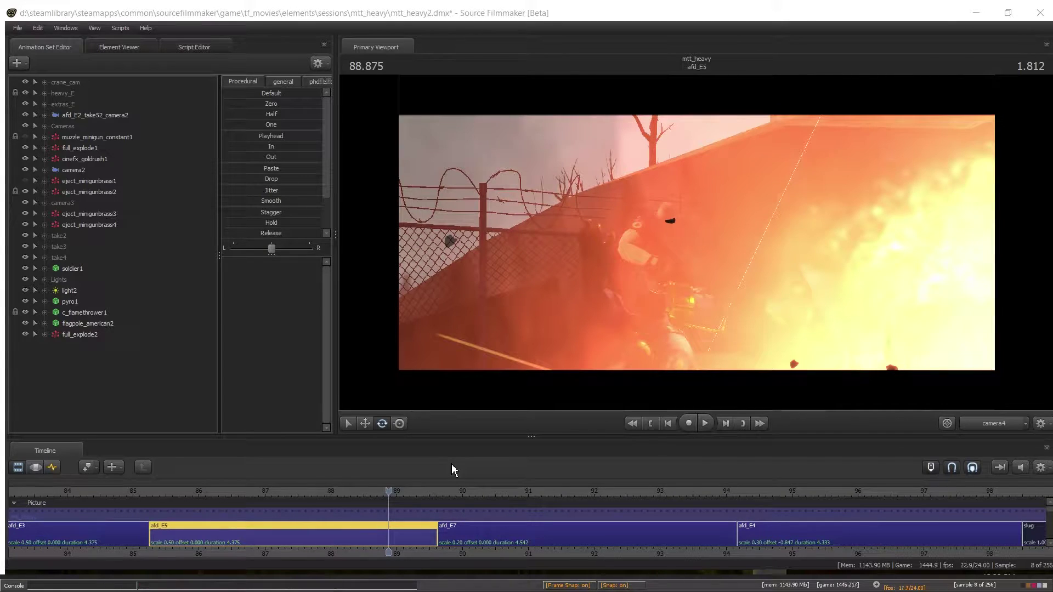
key(space)
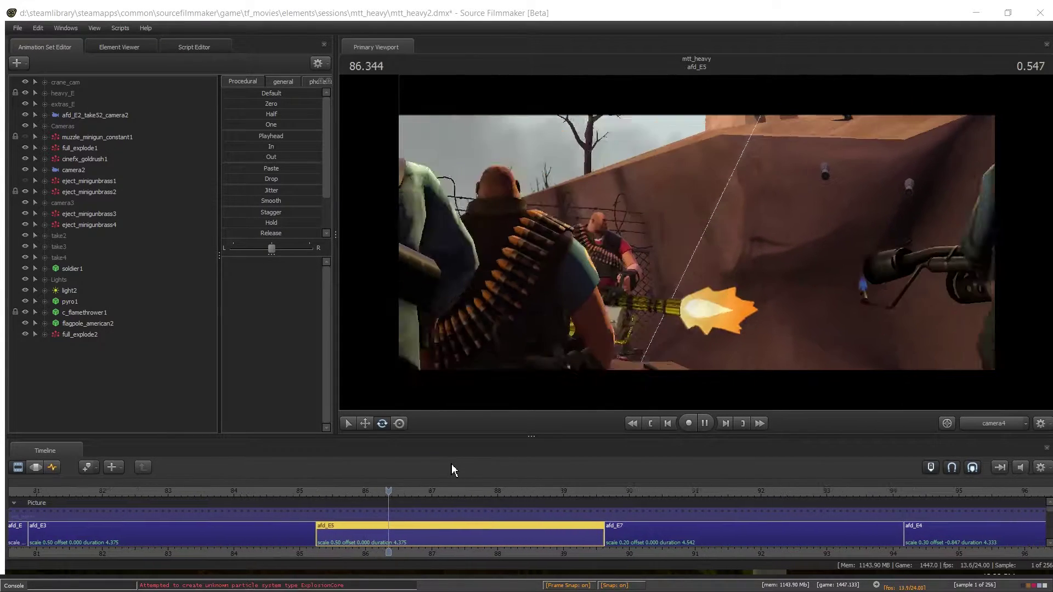
key(space)
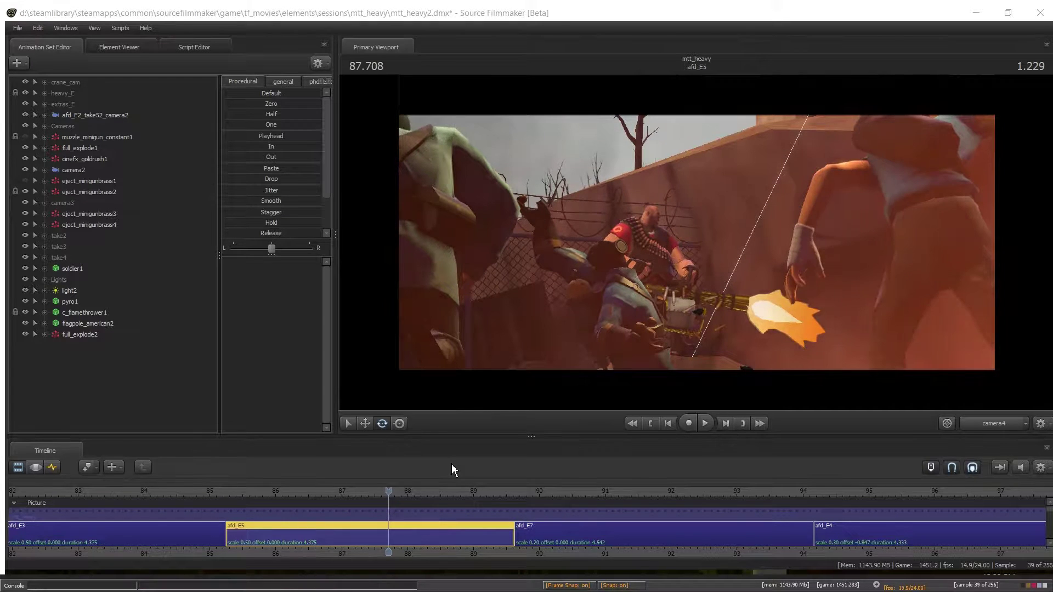
key(space)
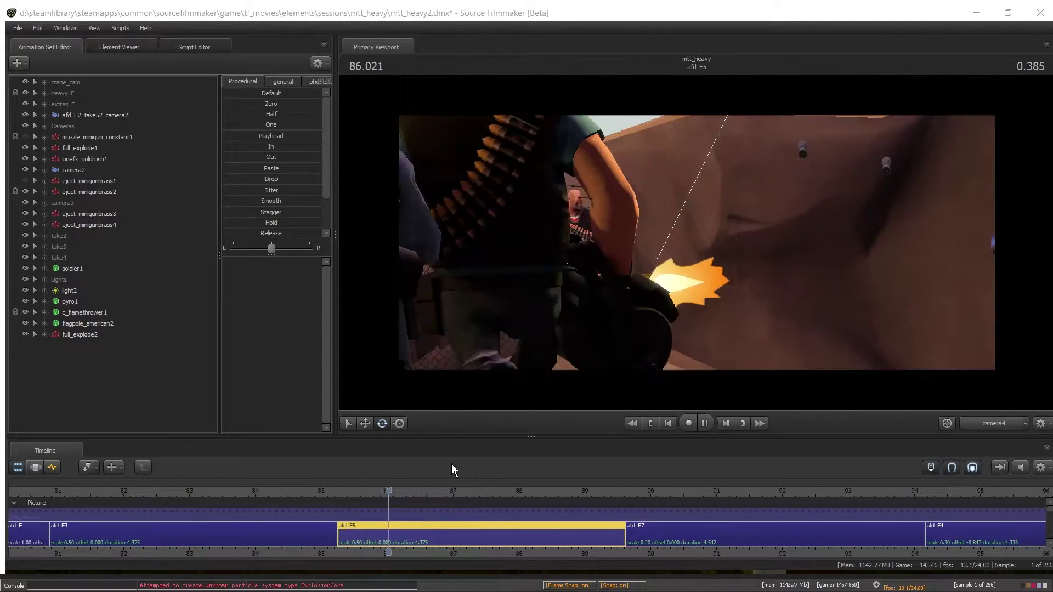
key(space)
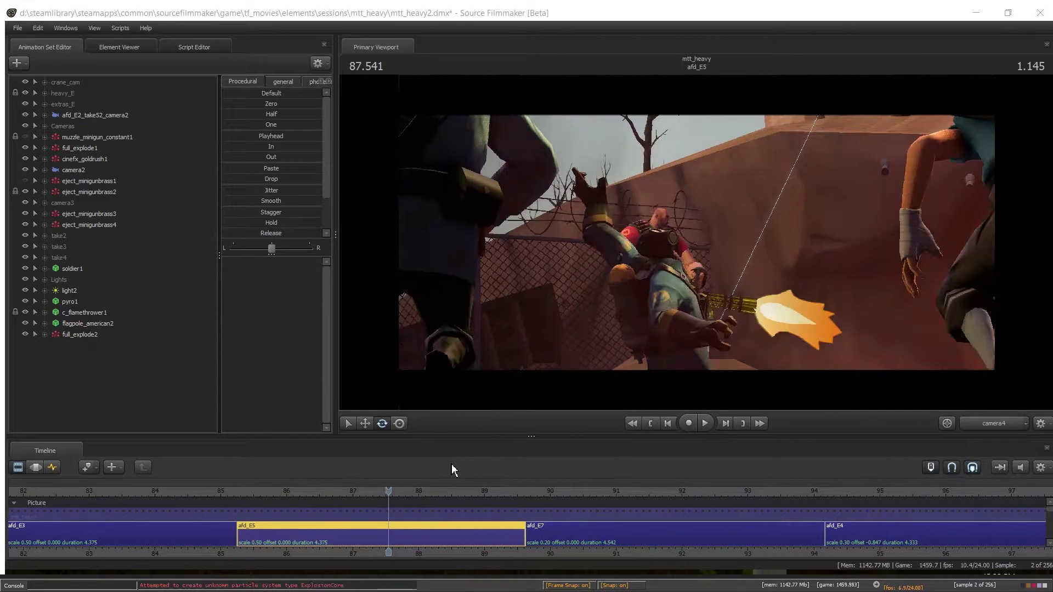
key(space)
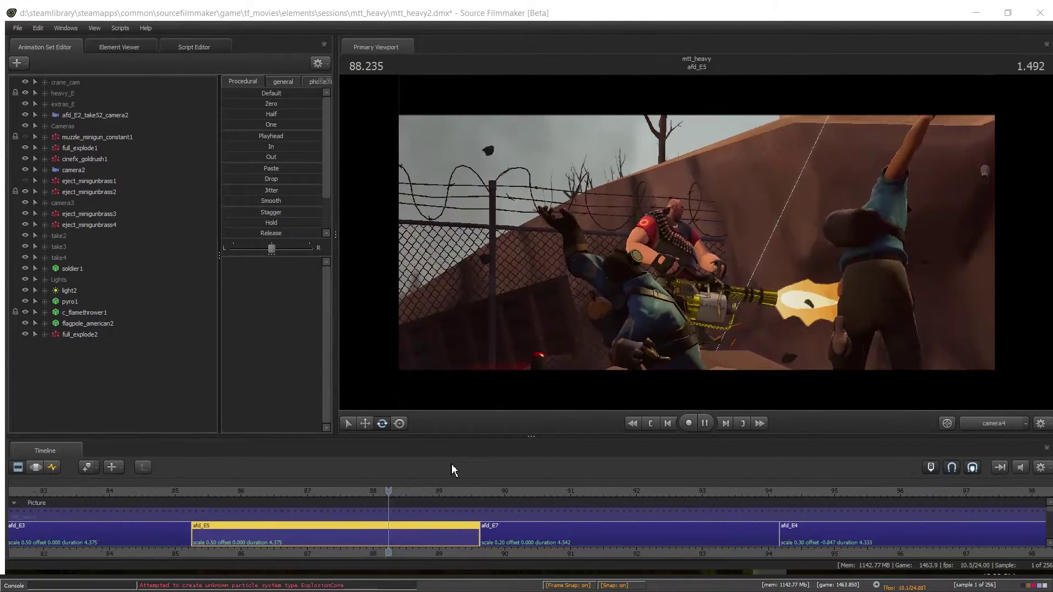
key(space)
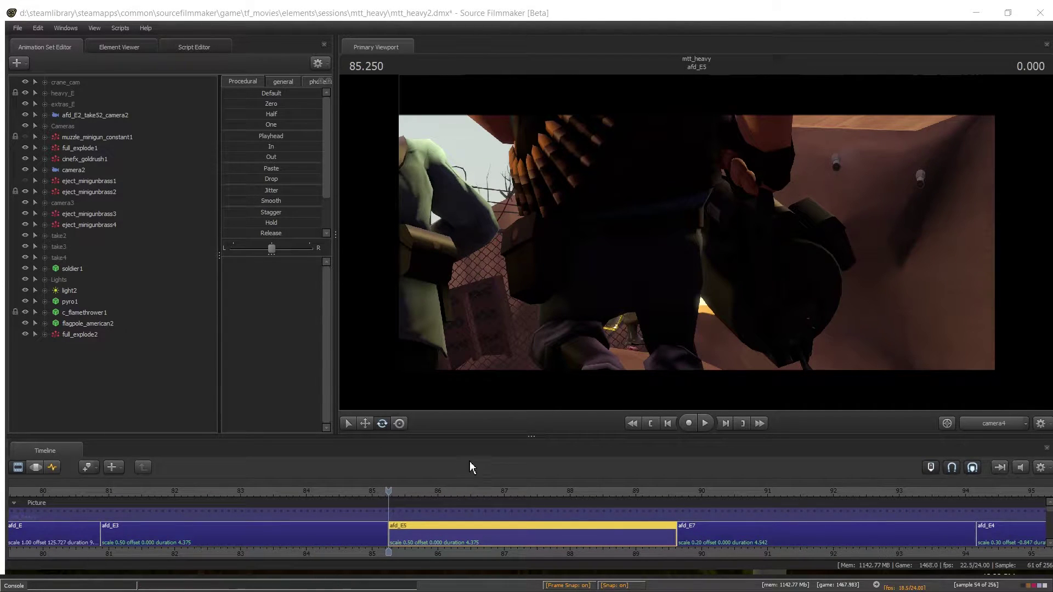
key(space)
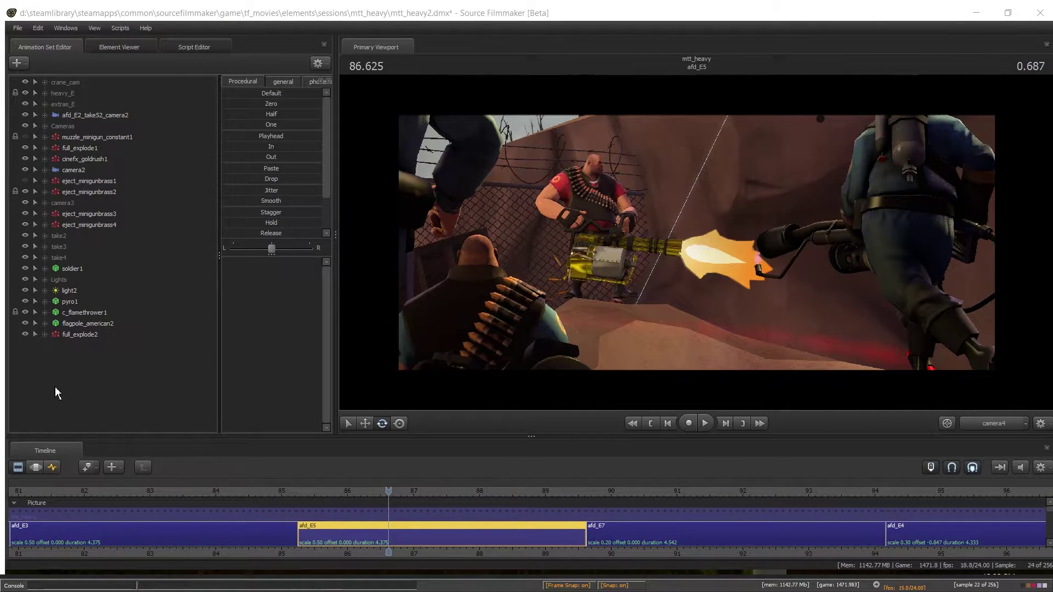
key(Up)
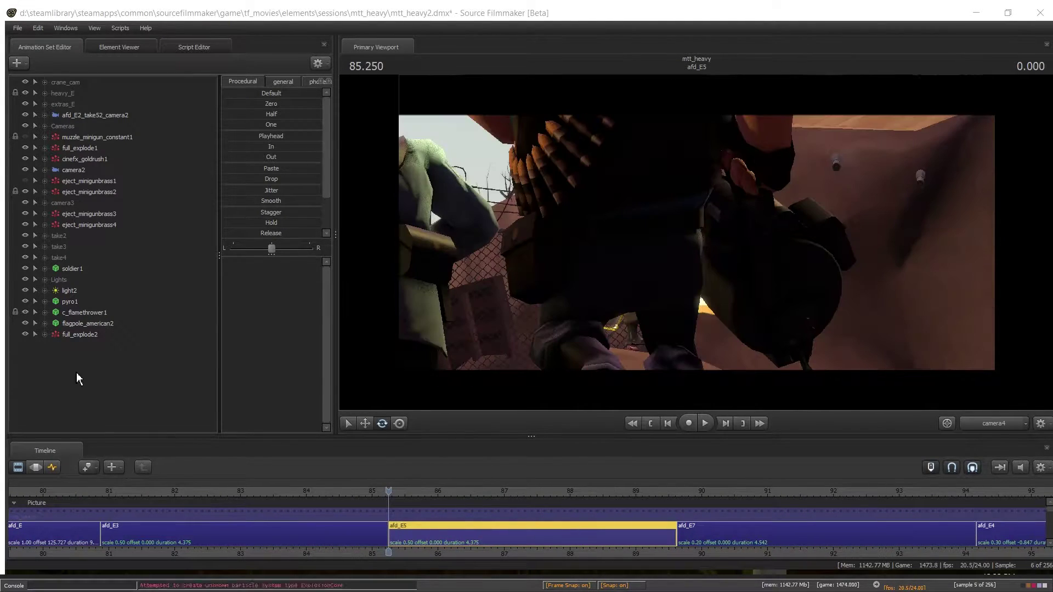
Add the editor\axis_helper.mdl model to the shot as a new animation set and select it
click(96, 374)
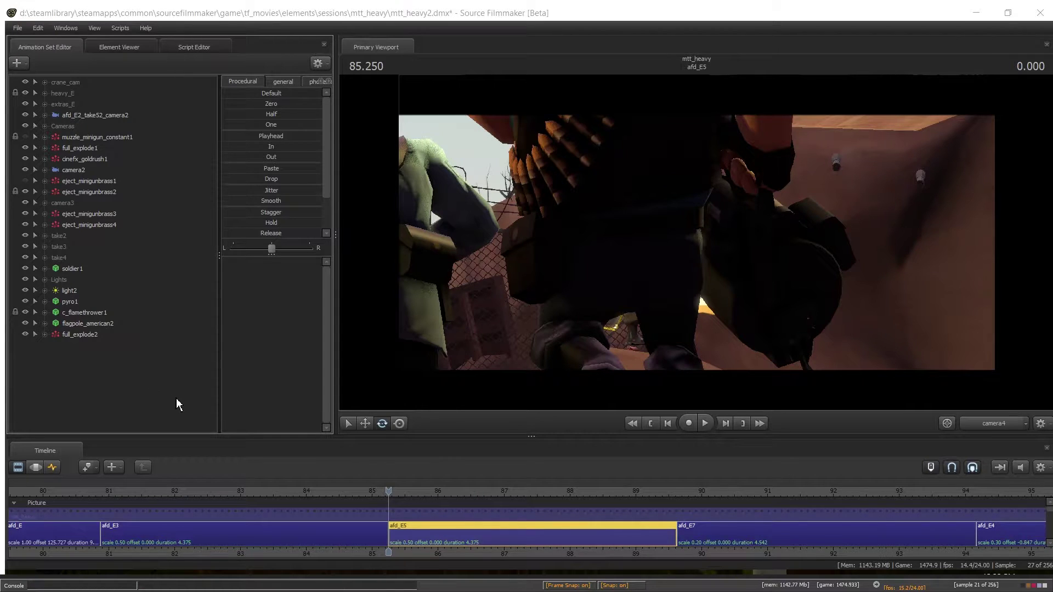
key(F3)
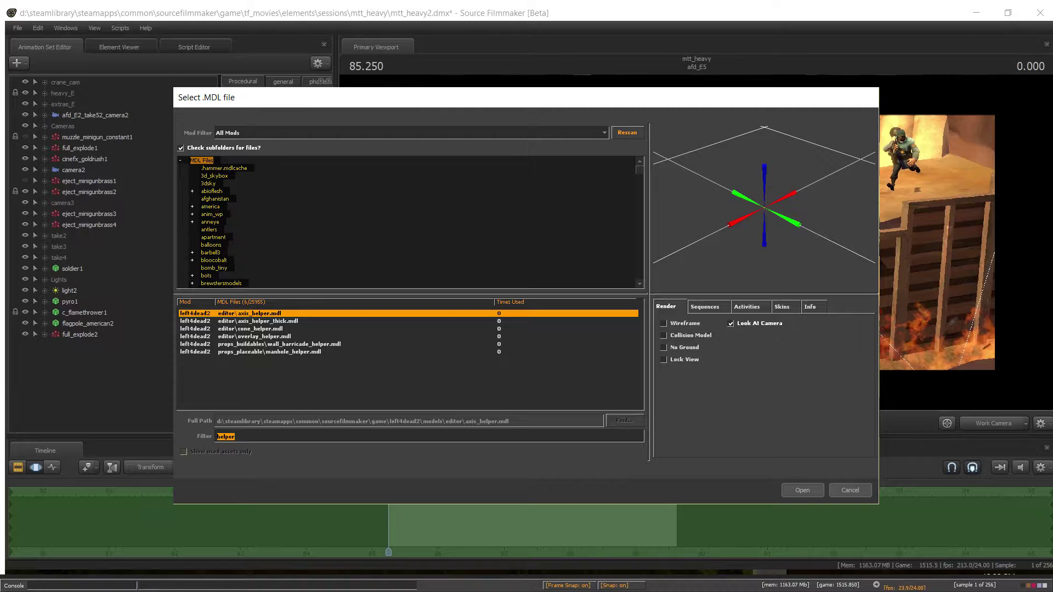
key(Return)
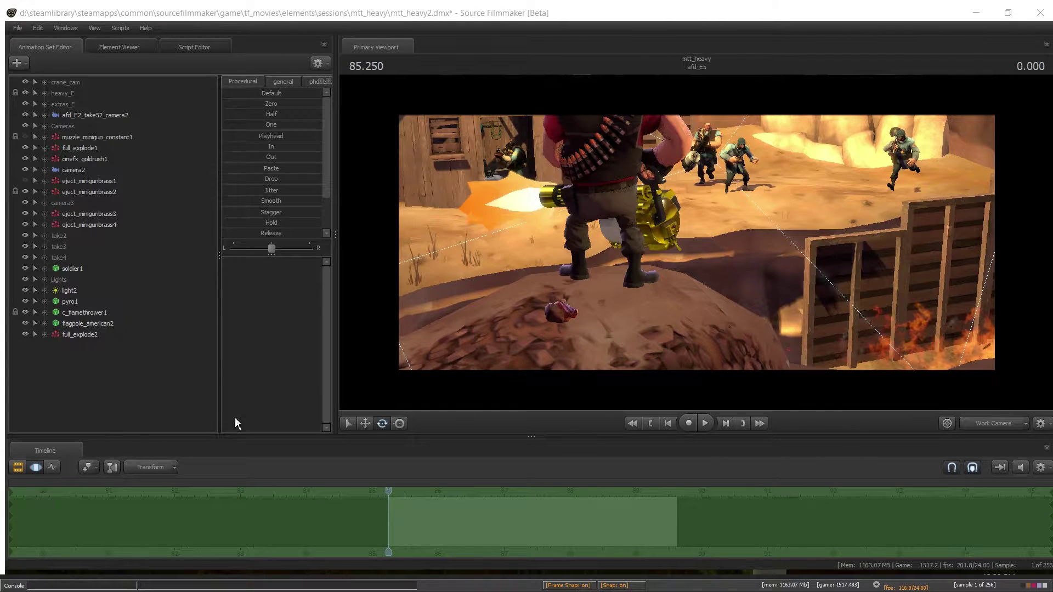
click(85, 346)
Move the axis helper onto the dirt mound between the Heavy's feet, using the work camera view
drag(697, 241, 670, 214)
click(984, 427)
click(984, 427)
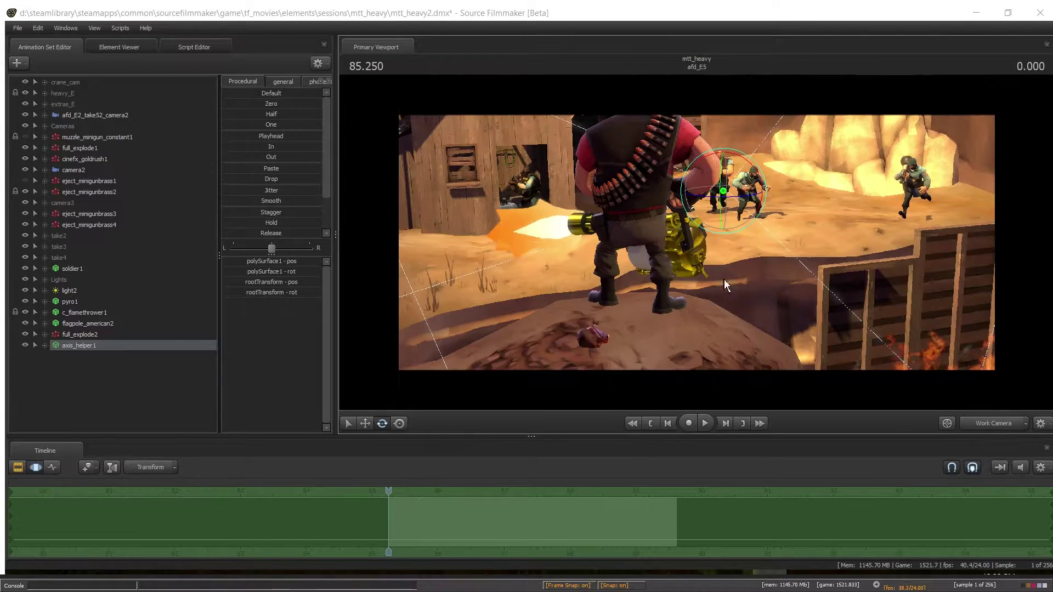
key(w)
drag(723, 193, 631, 308)
drag(696, 242, 672, 294)
mouse_move(665, 258)
mouse_down()
mouse_move(516, 207)
mouse_move(491, 203)
mouse_move(477, 214)
mouse_move(508, 205)
mouse_move(662, 268)
mouse_move(663, 245)
mouse_move(650, 245)
mouse_move(669, 274)
mouse_move(745, 313)
mouse_move(617, 291)
mouse_move(532, 306)
mouse_move(602, 262)
mouse_move(631, 160)
mouse_move(656, 251)
mouse_up()
key(F3)
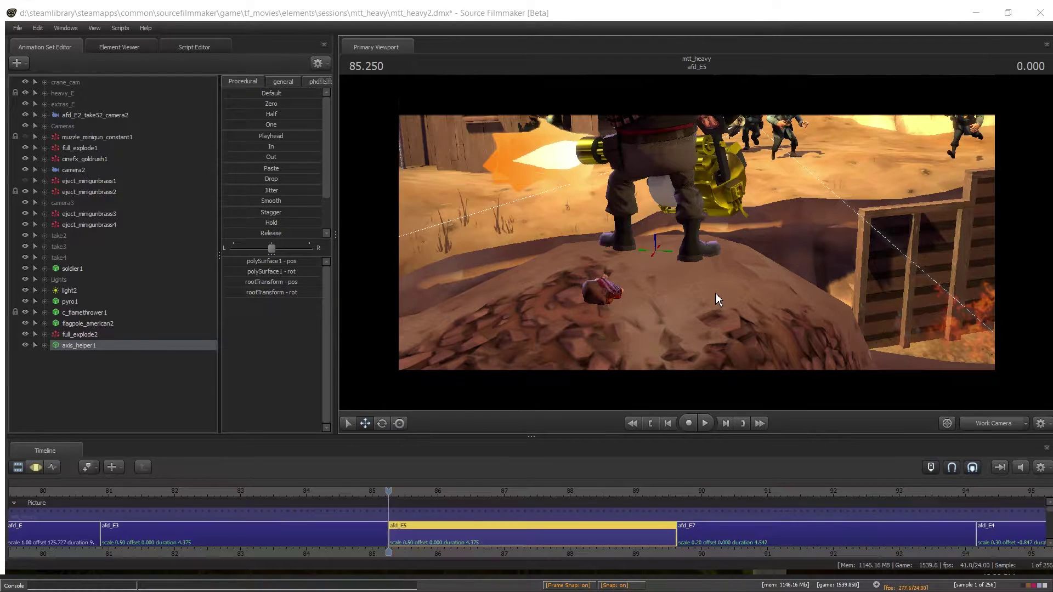
key(F2)
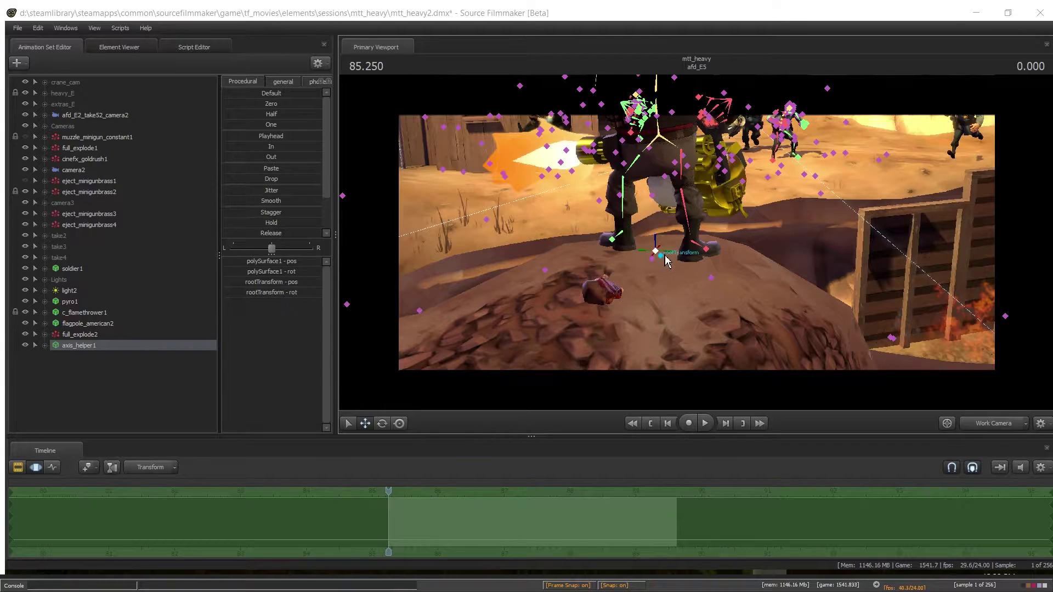
click(657, 254)
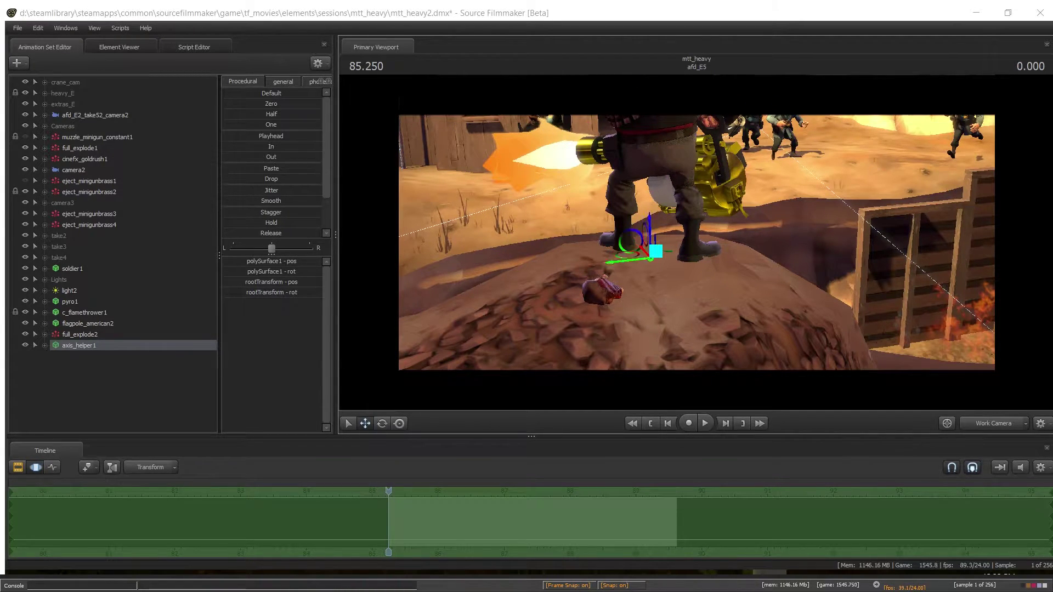
drag(697, 241, 716, 164)
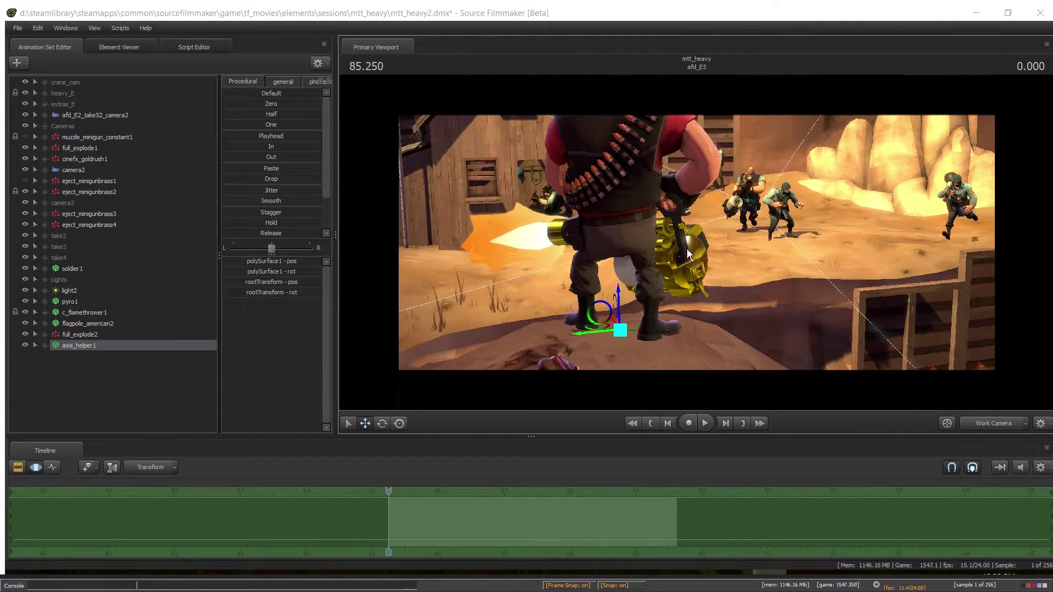
Lock camera4's transform control to the axis helper's polySurface1 control
click(45, 346)
click(55, 368)
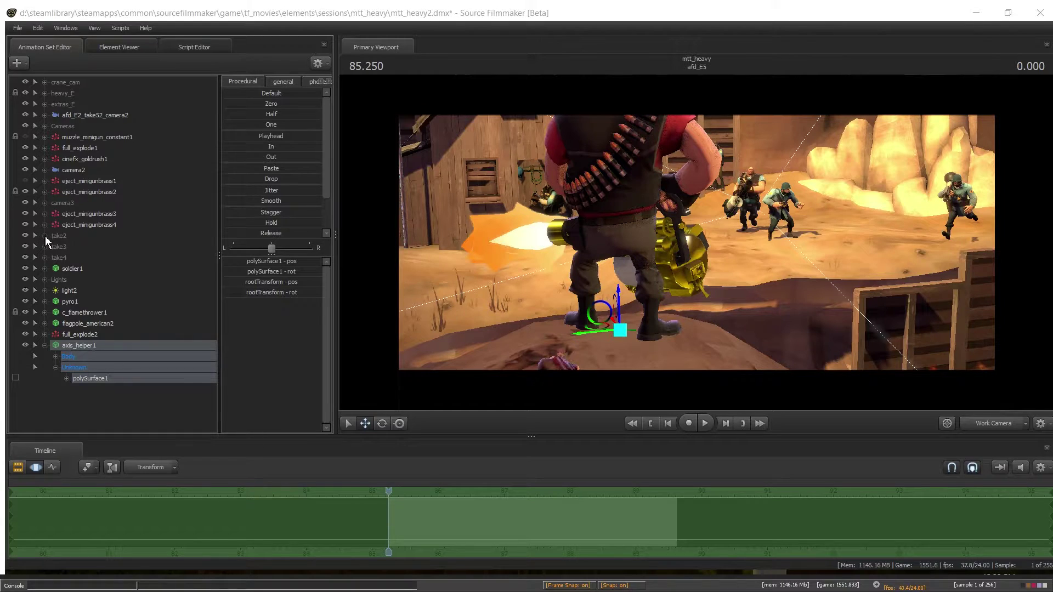
click(46, 127)
click(56, 149)
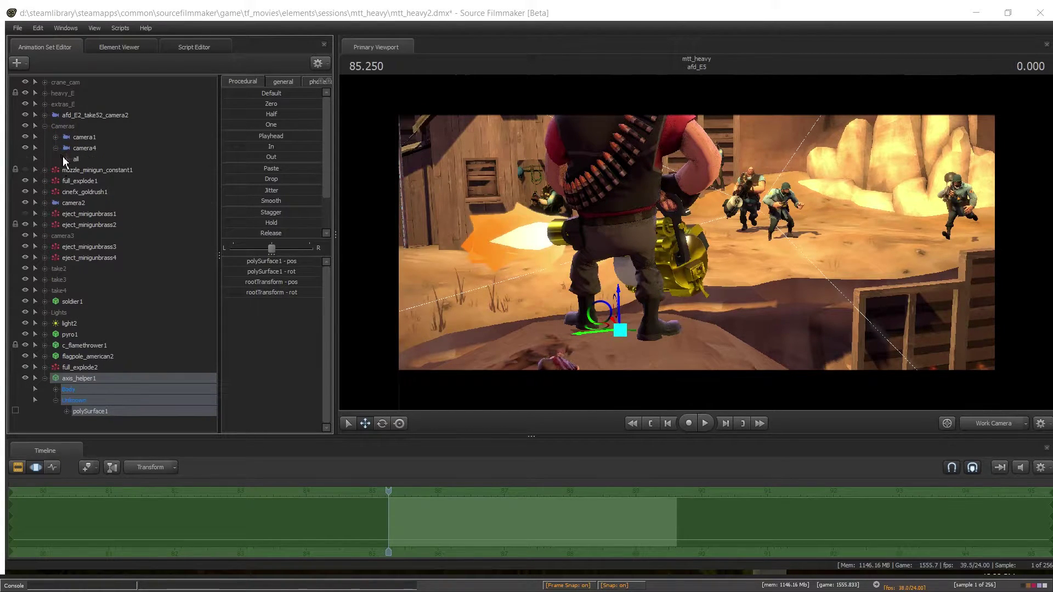
click(67, 159)
scroll(70, 170, down, 3)
click(84, 424)
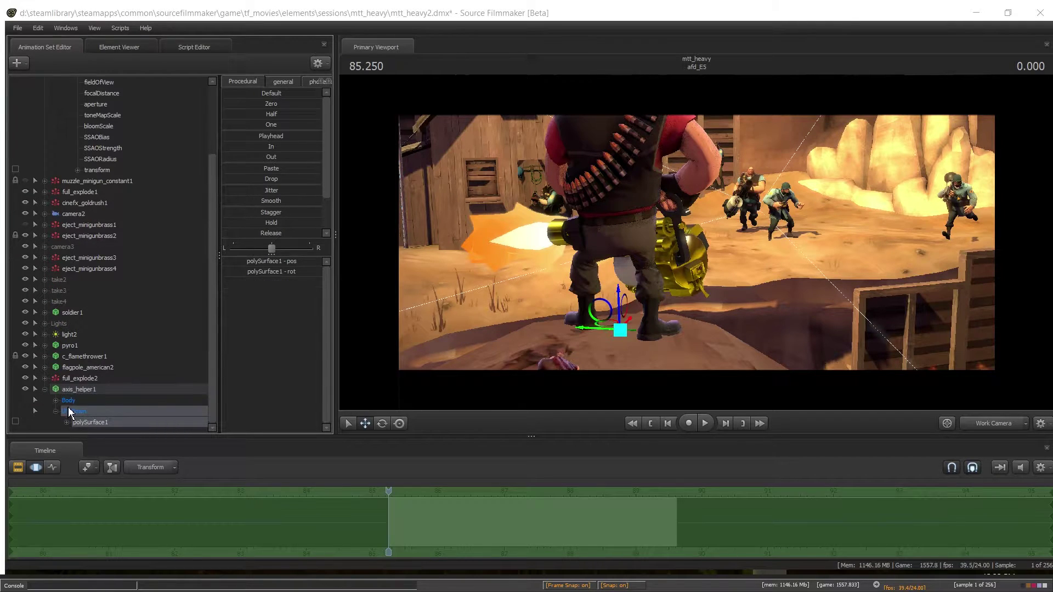
click(55, 401)
scroll(83, 411, down, 1)
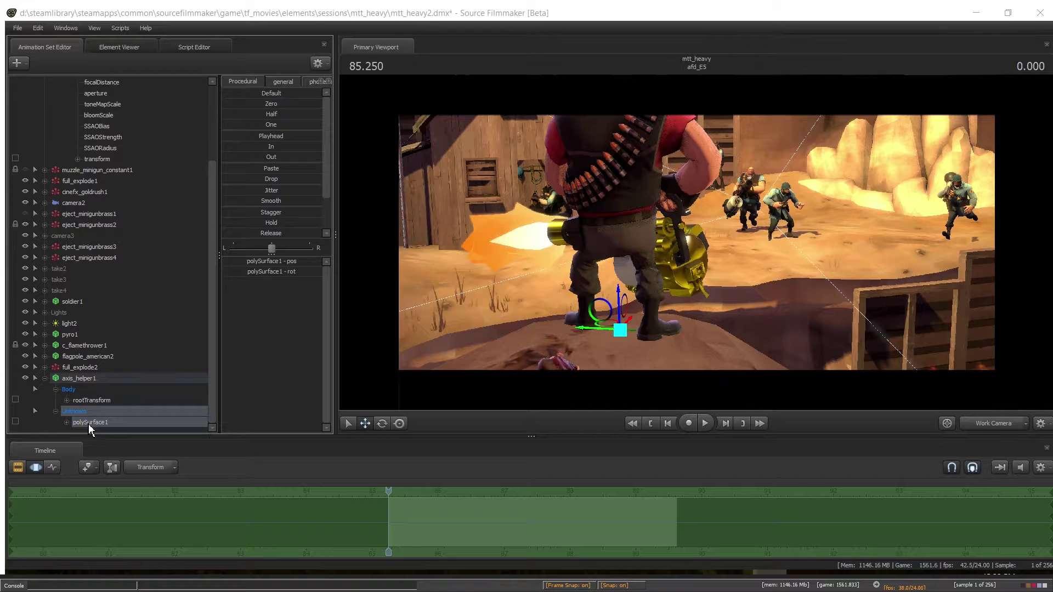
double_click(107, 160)
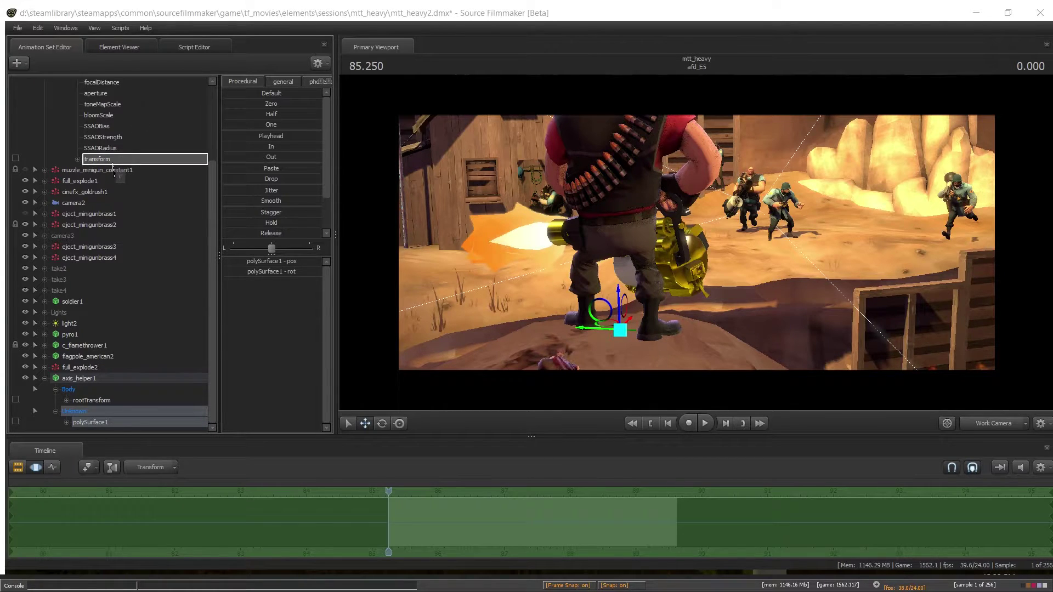
scroll(109, 166, up, 3)
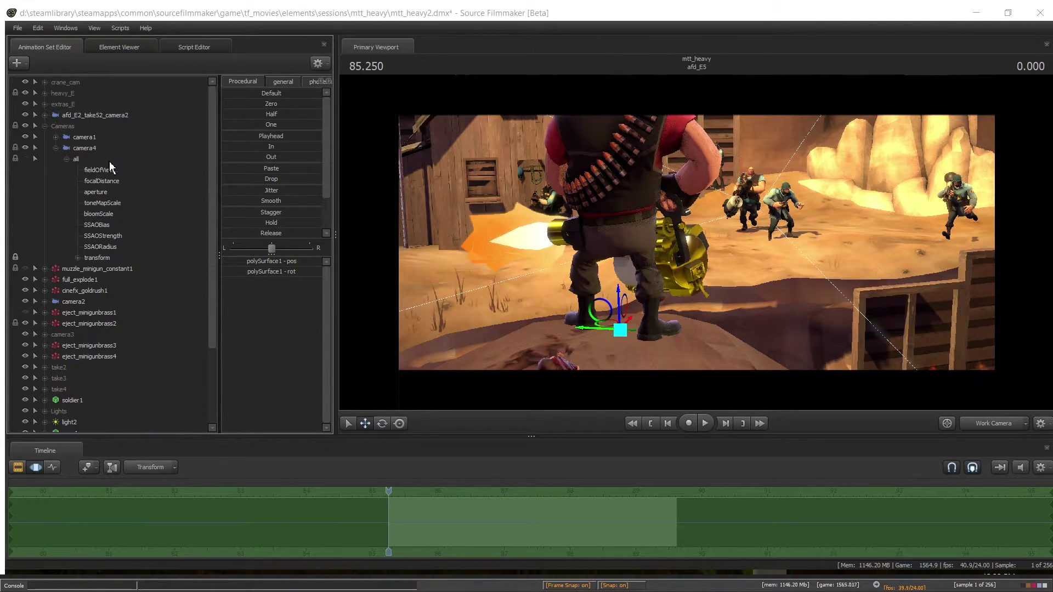
Inspect camera4's locked transform, select the axis helper's polySurface1 control and try nudging it to test the lock
click(99, 156)
click(99, 258)
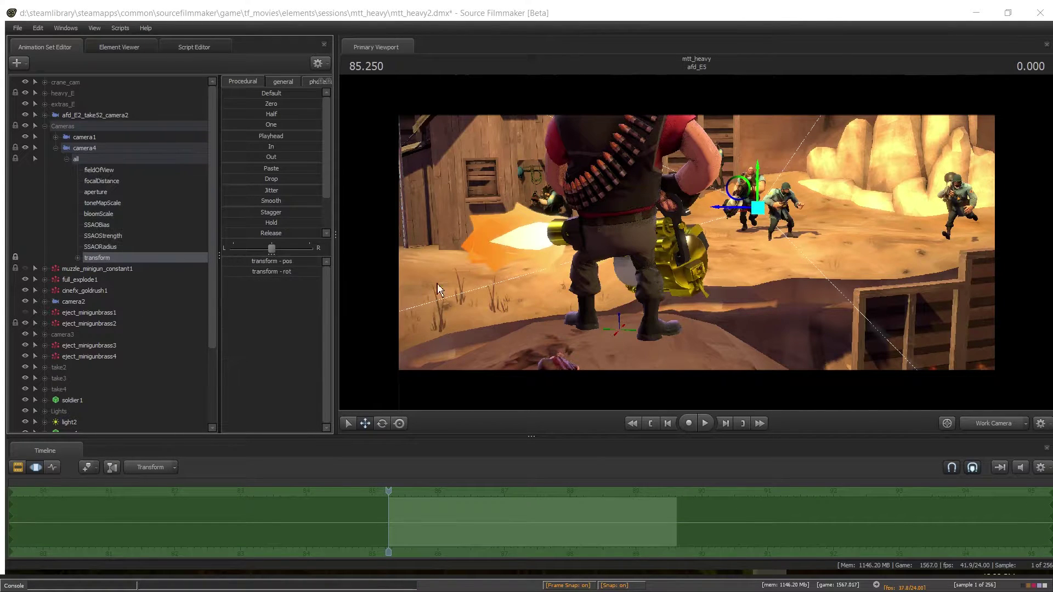
scroll(146, 428, down, 3)
click(87, 425)
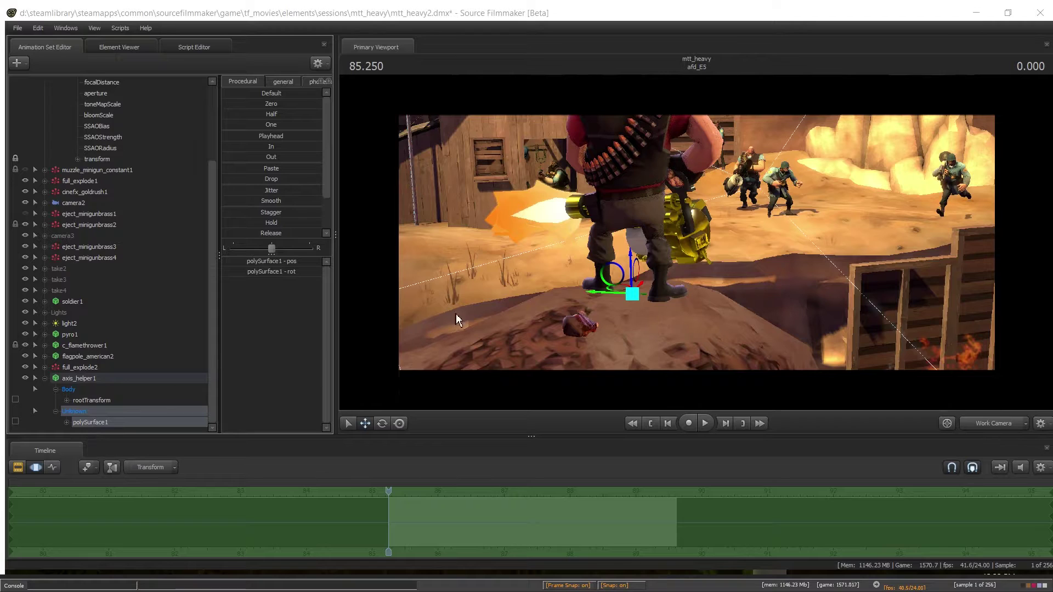
mouse_move(643, 306)
mouse_down()
mouse_move(632, 309)
mouse_move(641, 310)
mouse_up()
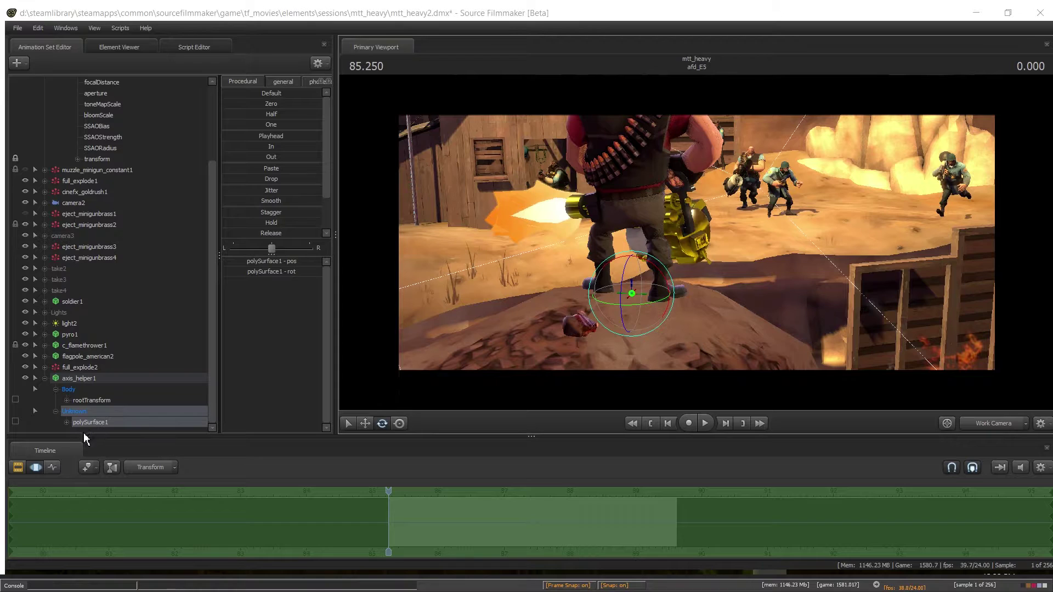
Keyframe polySurface1 in the Graph Editor at the start and end of shot afd_E5, at 85.250 and 89.583
click(57, 470)
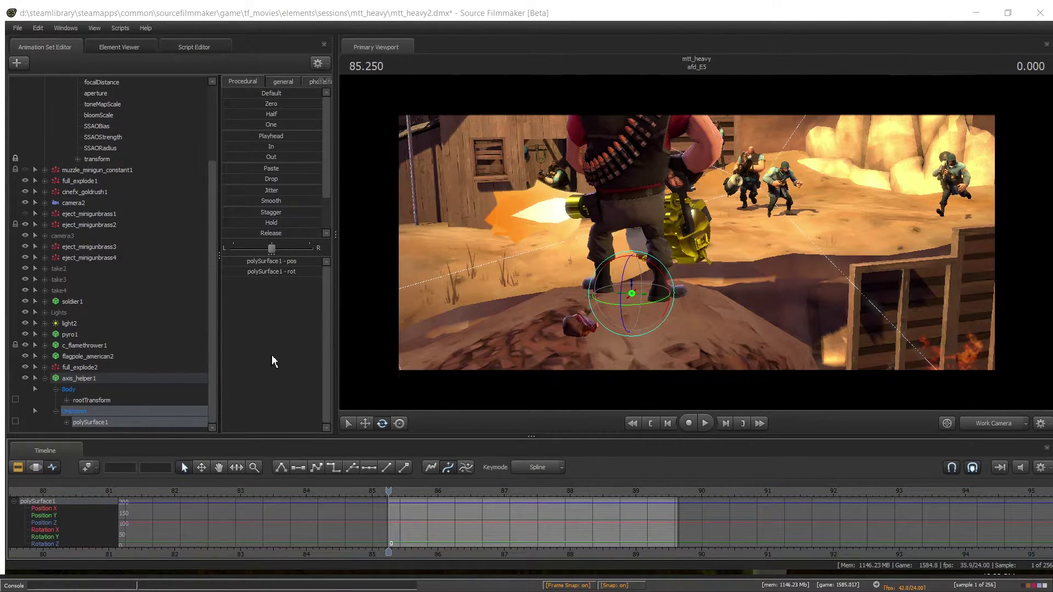
drag(573, 316, 698, 266)
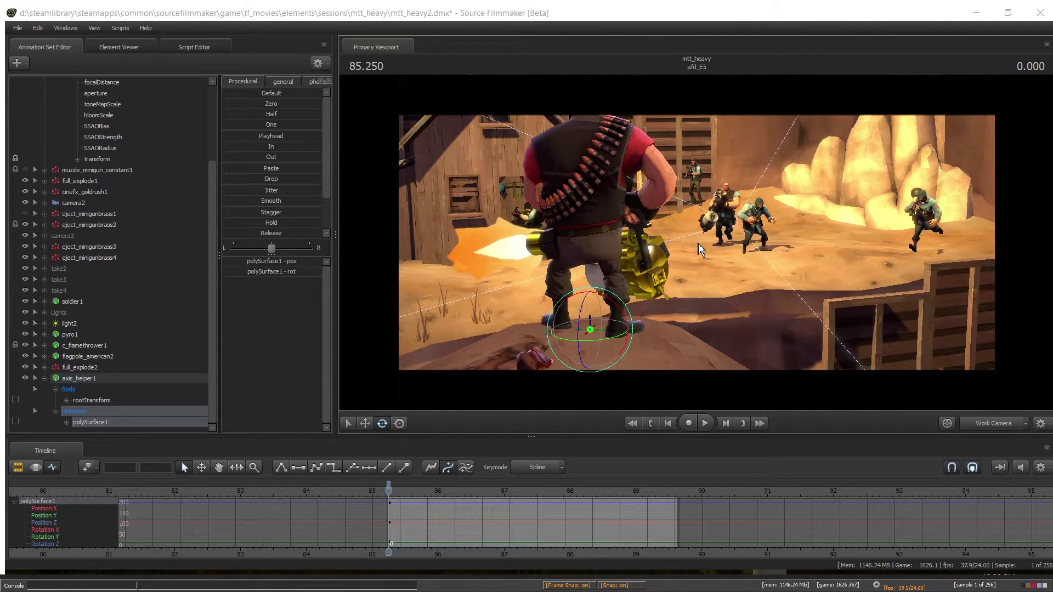
key(space)
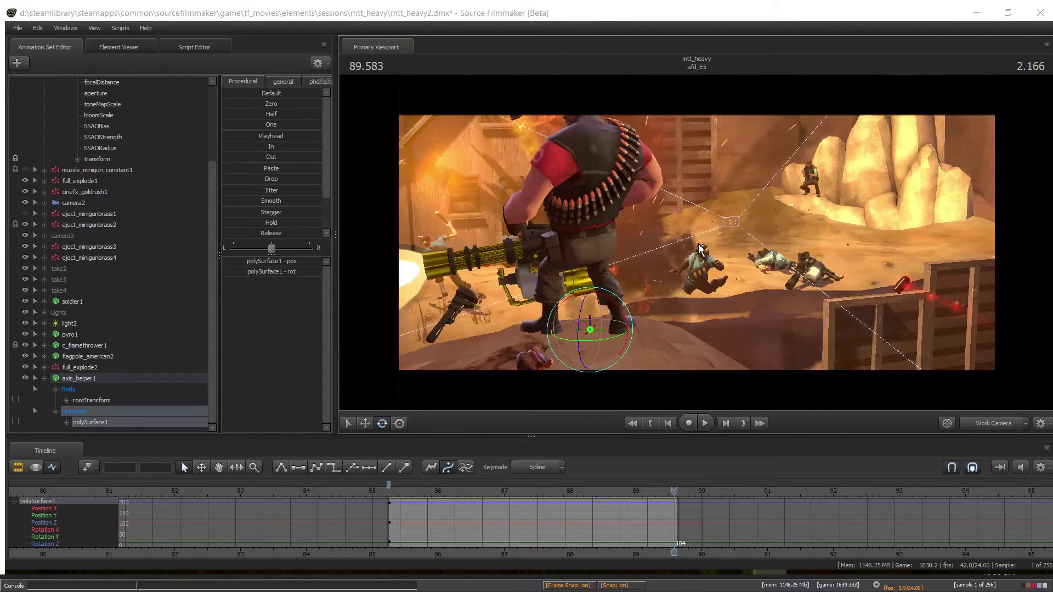
key(Up)
Switch the viewport to camera4, check the shot's last frame and play back afd_E5
click(1022, 424)
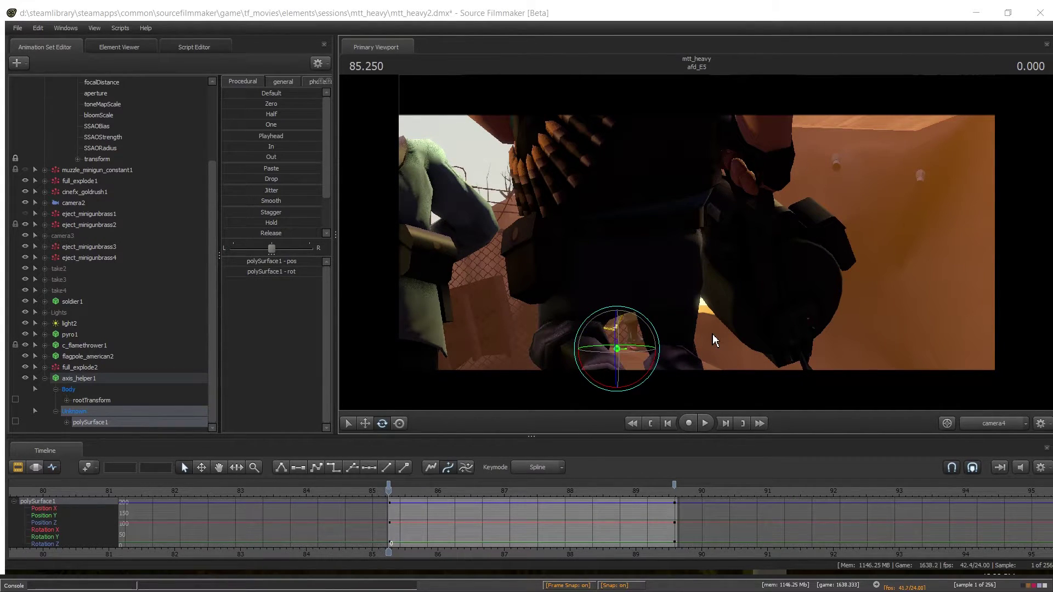
key(Down)
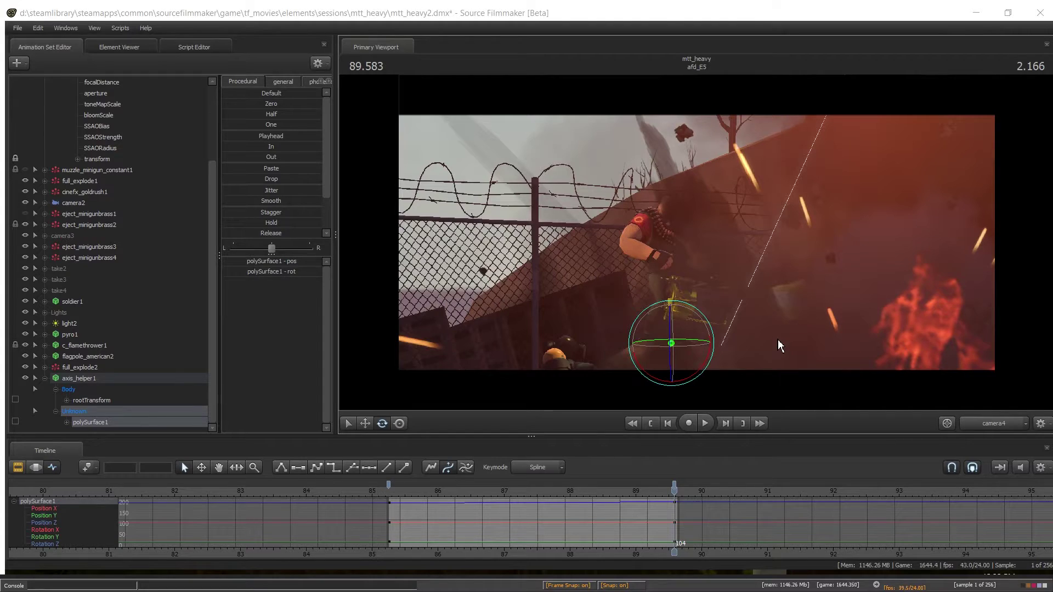
key(space)
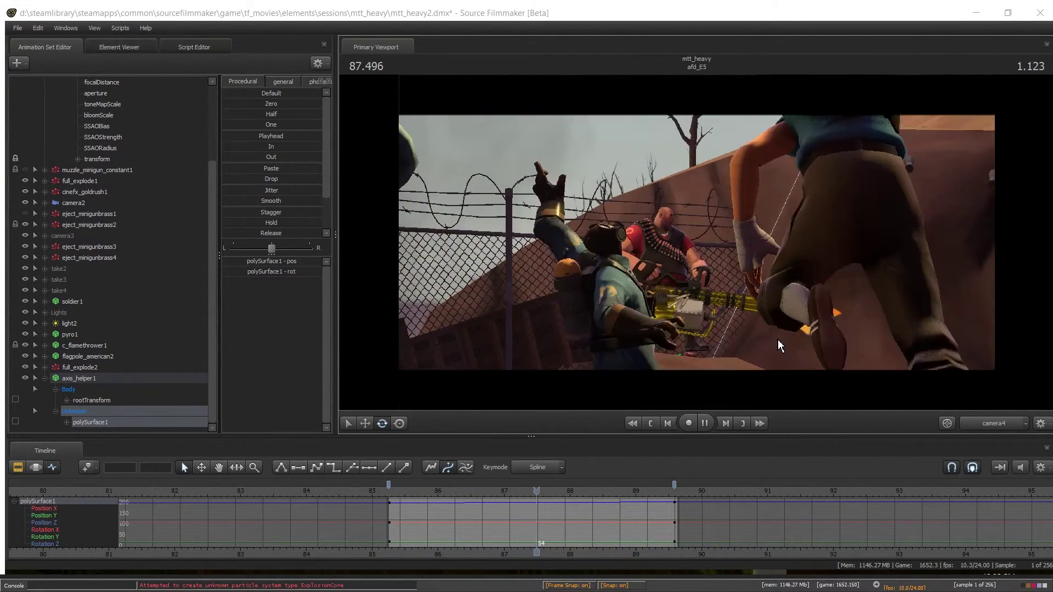
key(space)
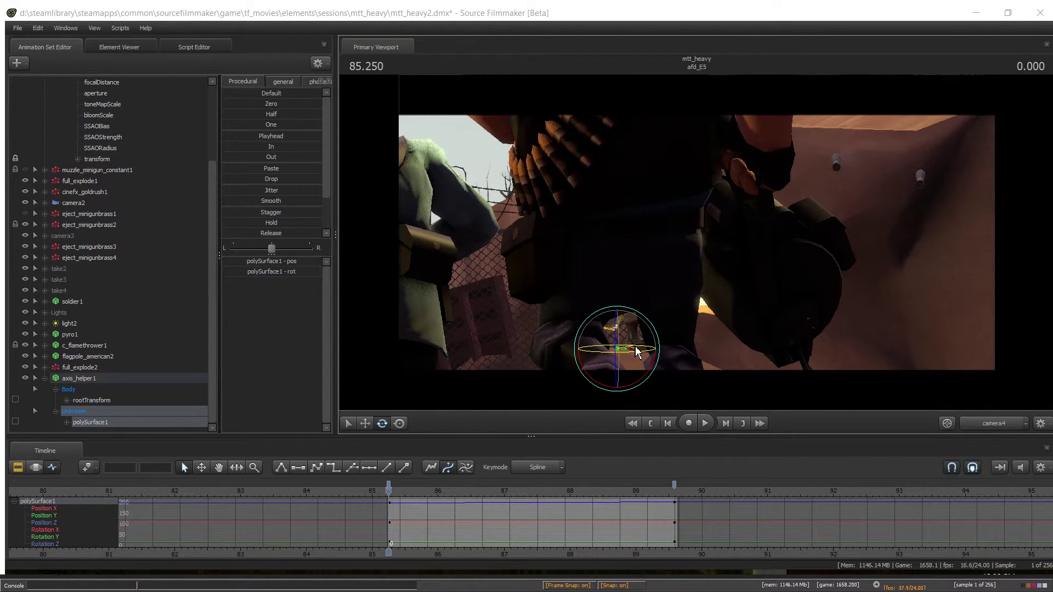
Rotate the axis helper's polySurface1 control at 85.250 to turn camera4's opening view toward the soldier, and play back afd_E5 to check the motion
drag(636, 347, 634, 347)
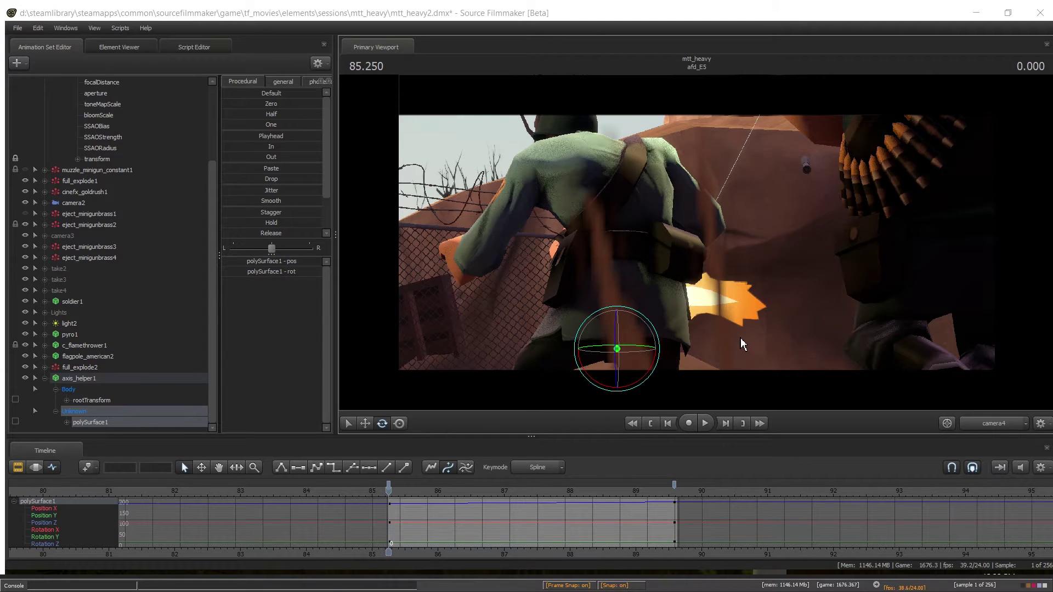
key(space)
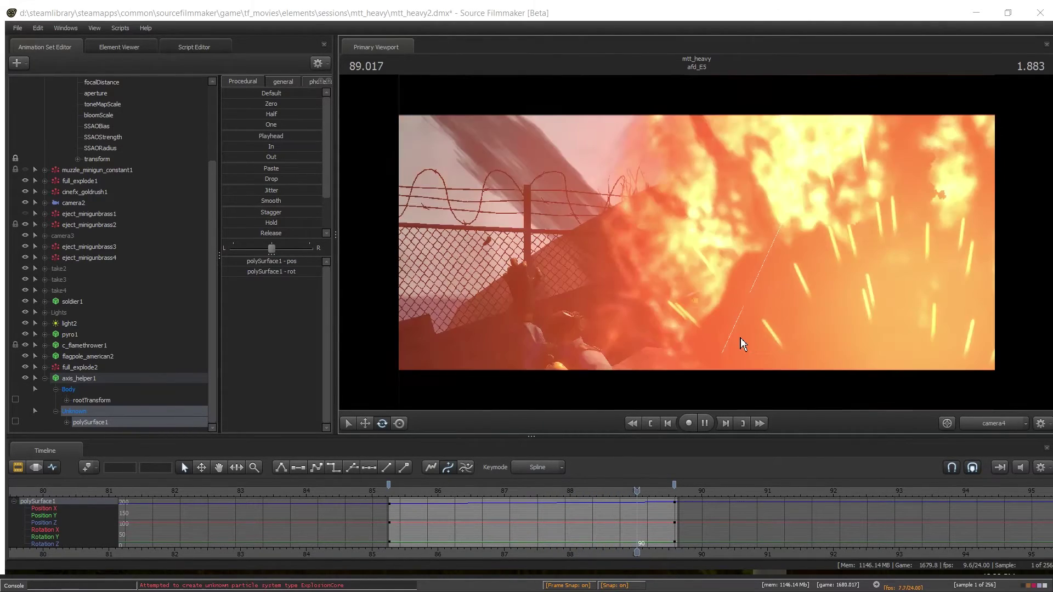
key(space)
key(space)
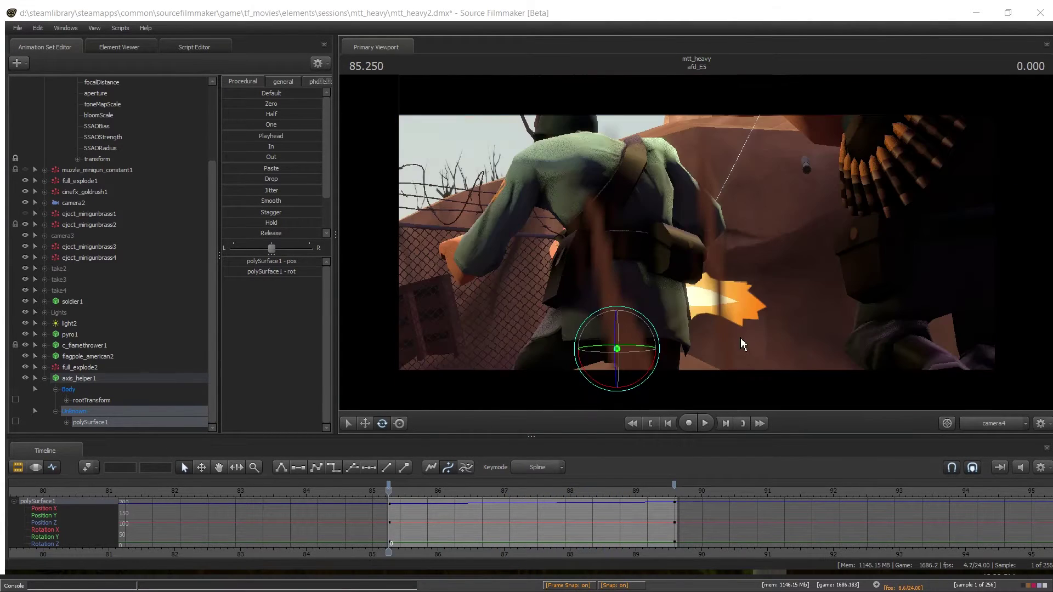
key(ctrl)
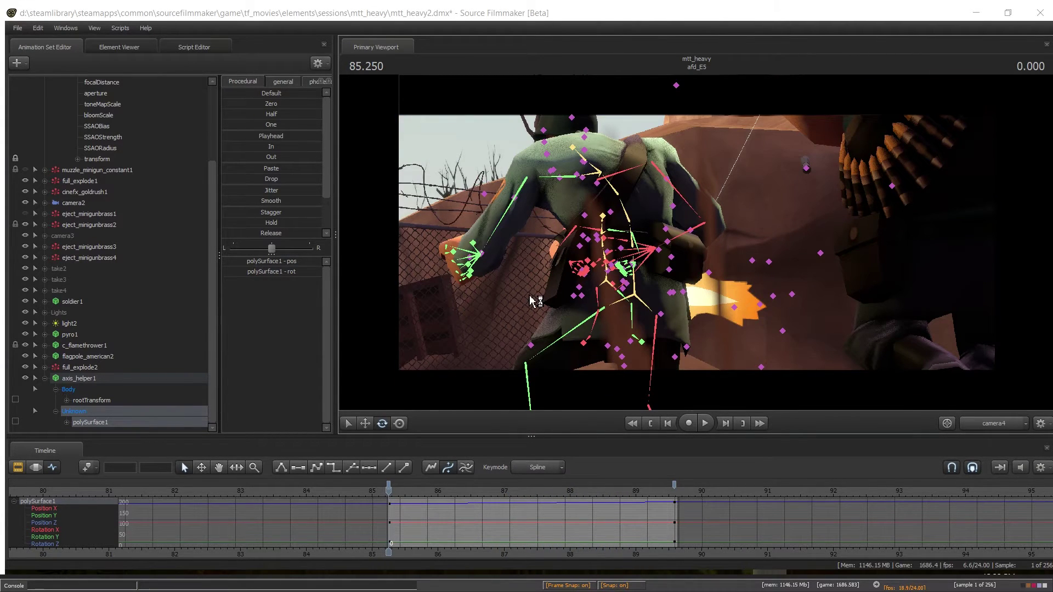
key(space)
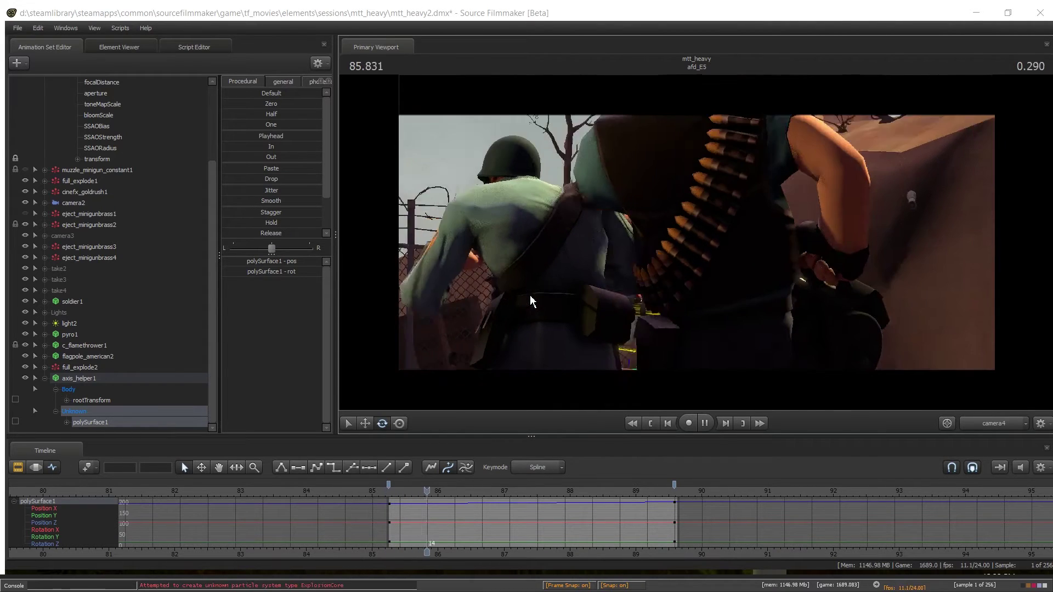
key(space)
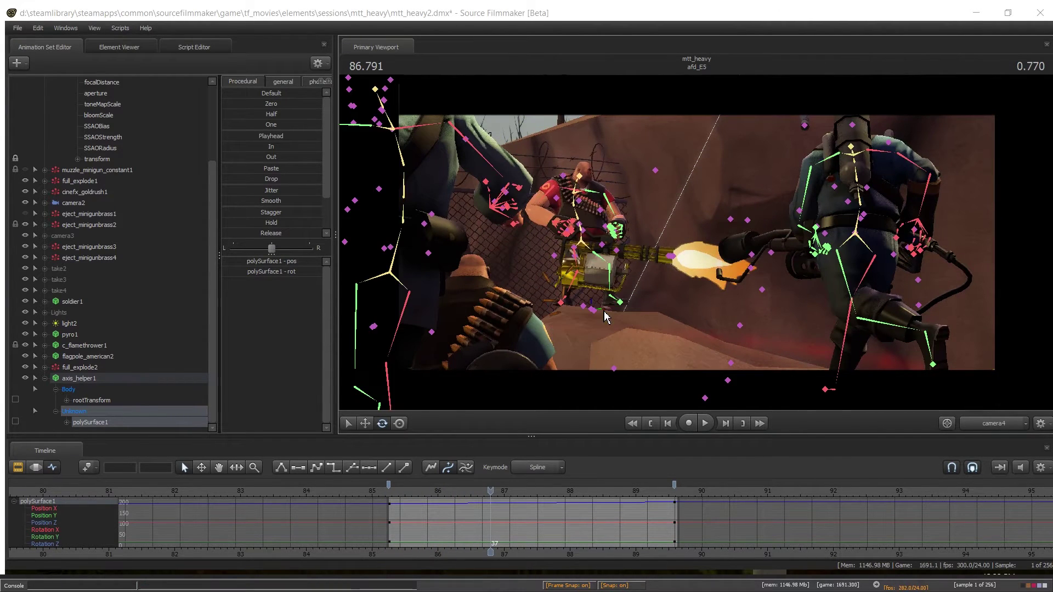
Switch the timeline to the Clip Editor, hide the axis_helper1 model and play back shot afd_E5 without it
key(ctrl+1)
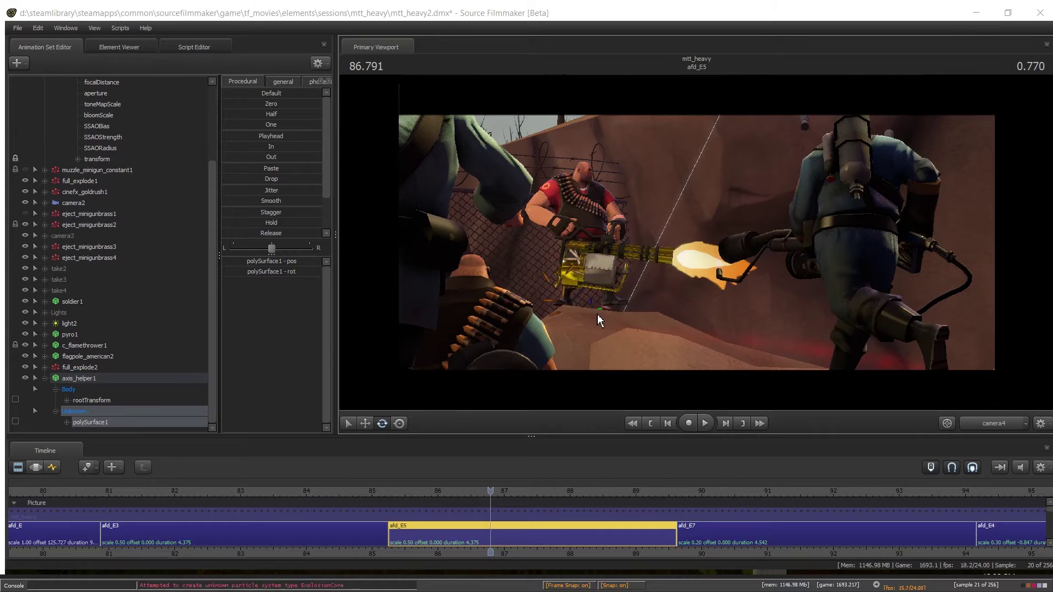
click(26, 379)
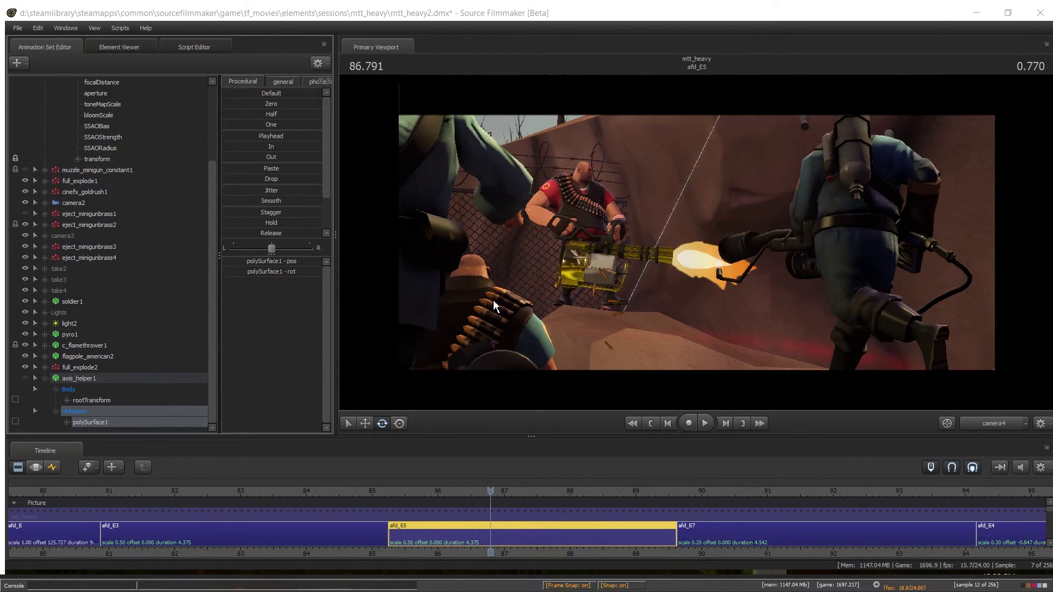
key(space)
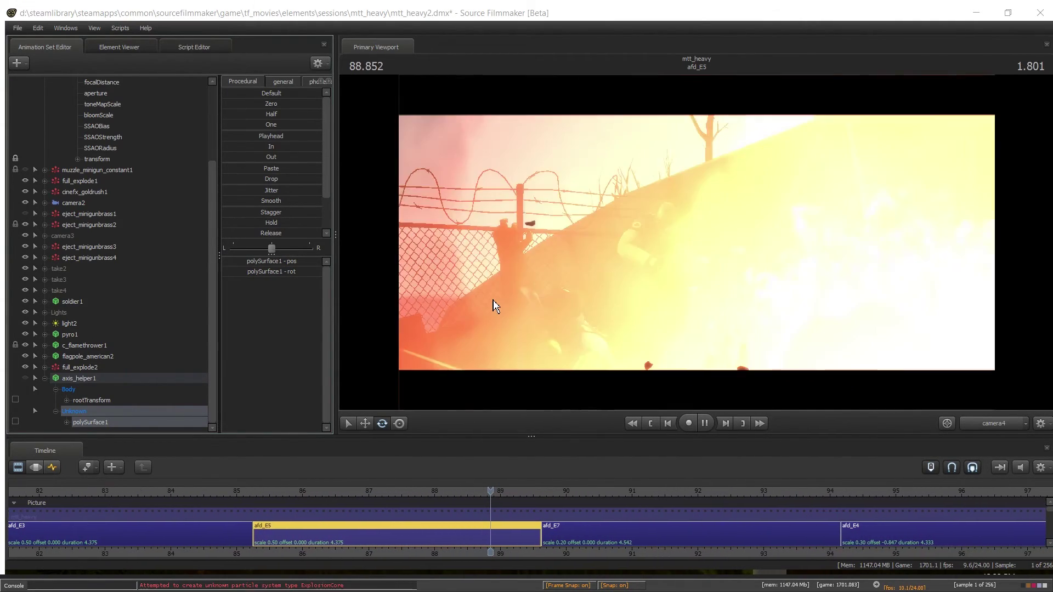
key(space)
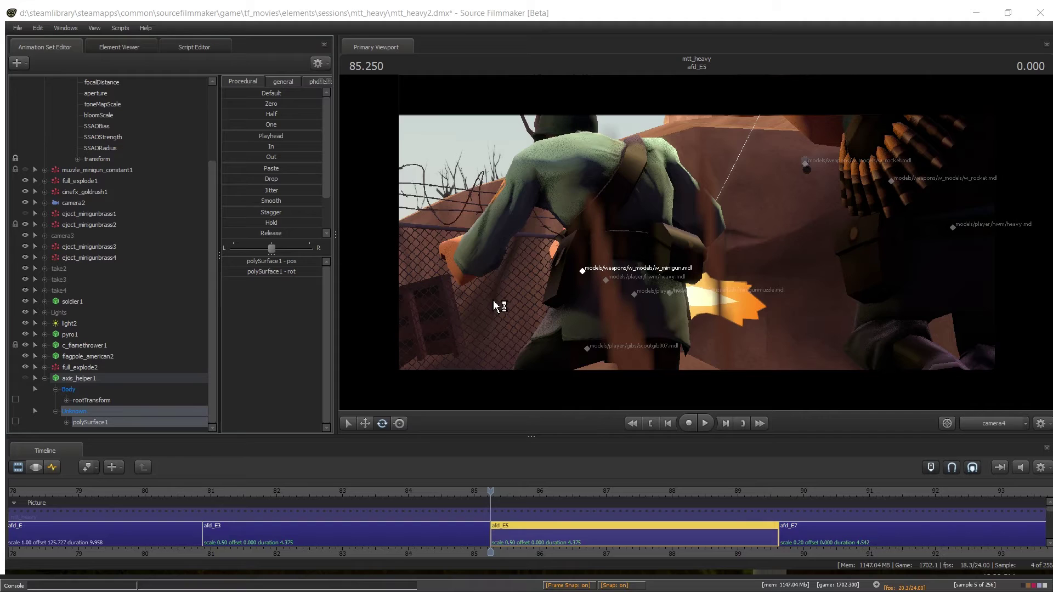